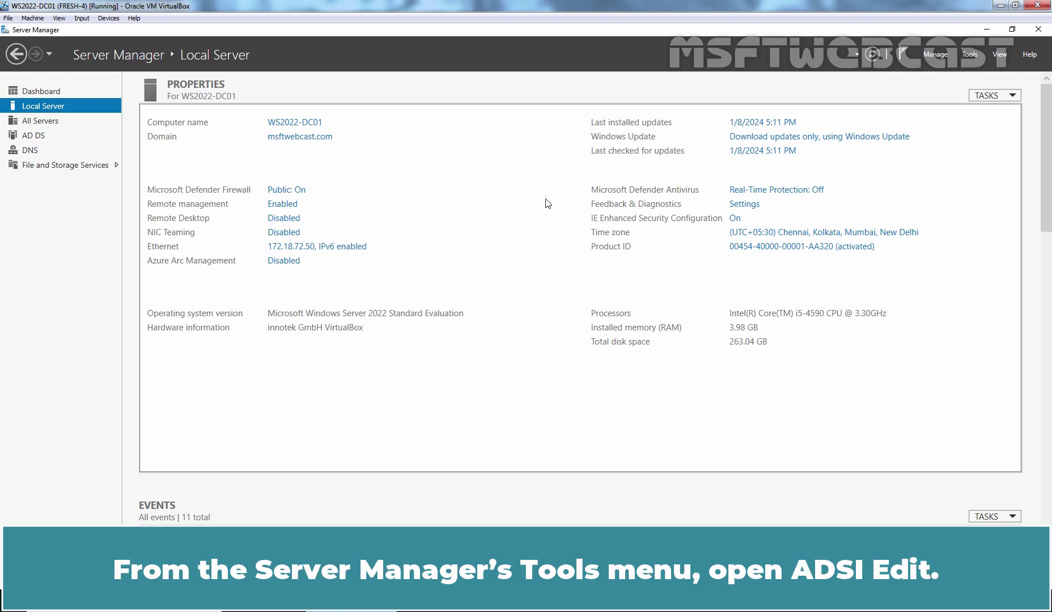
- Open Server Manager's Tools menu to list the server administration tools
left_click(969, 57)
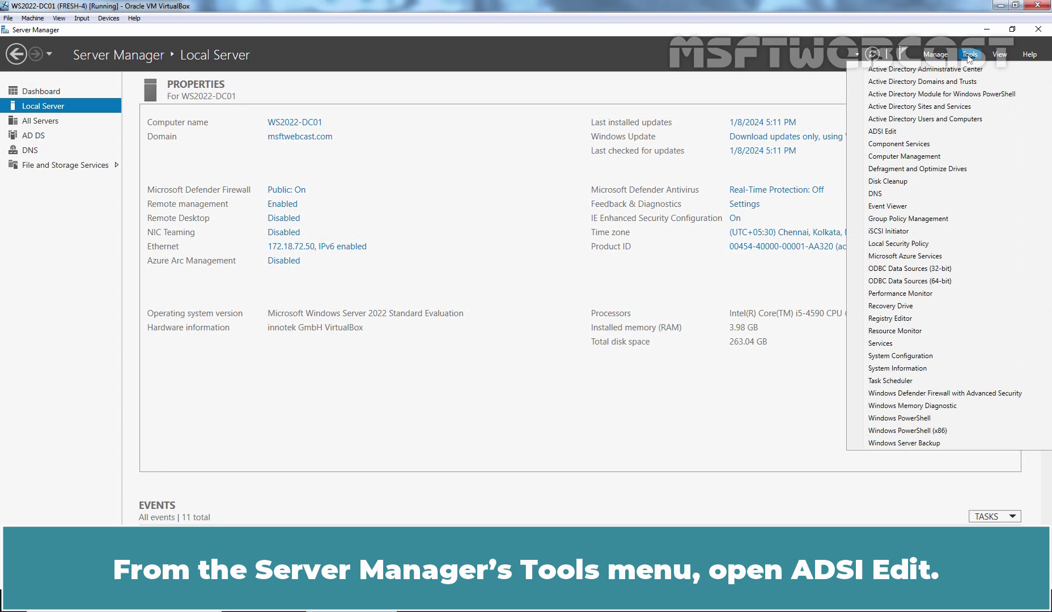
- Launch ADSI Edit maximized and connect it to the Configuration well-known naming context
left_click(892, 134)
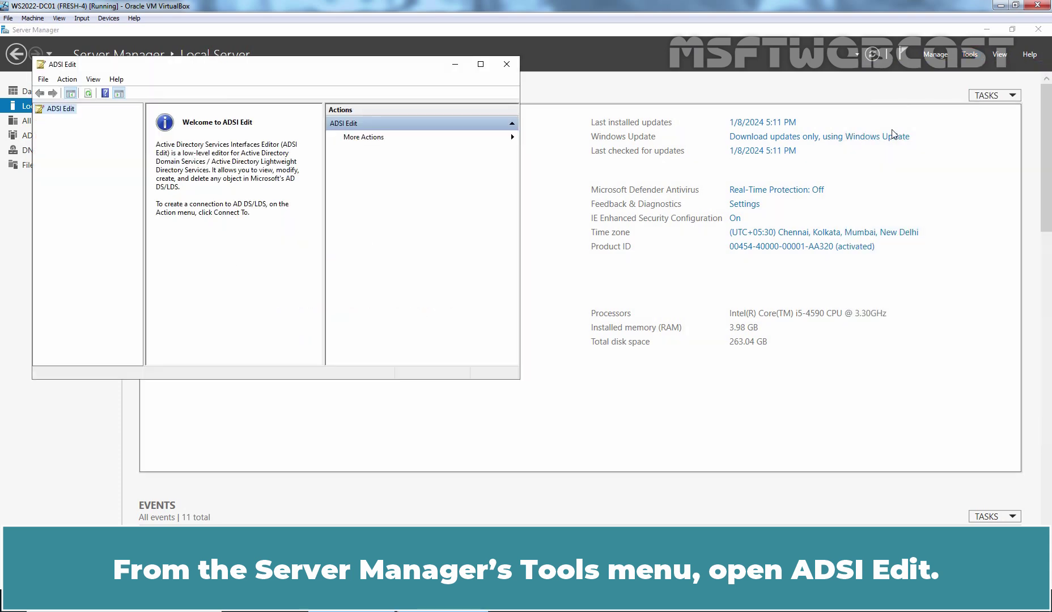
left_click(480, 67)
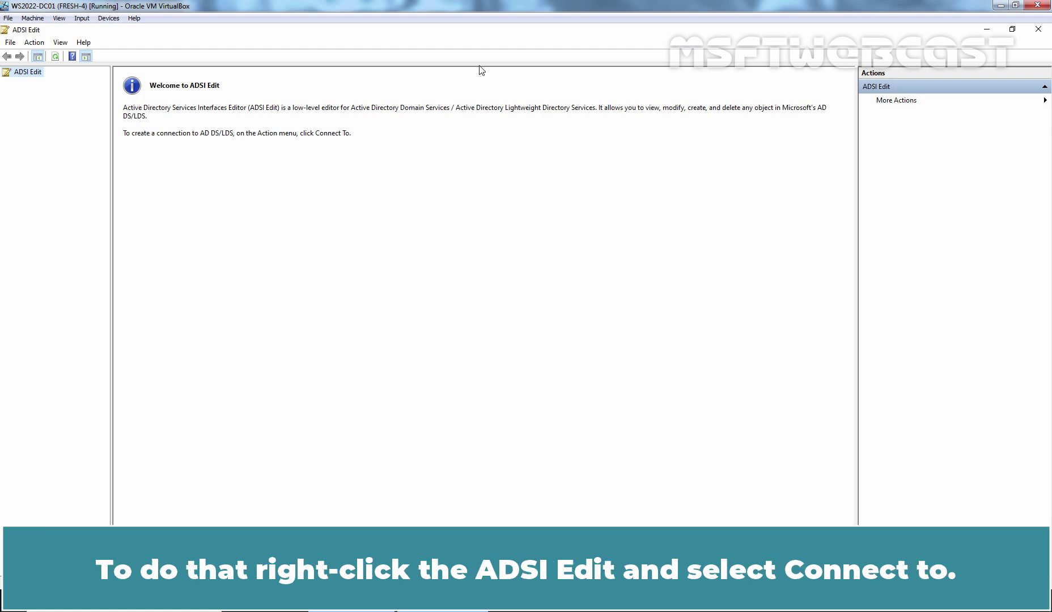
right_click(34, 73)
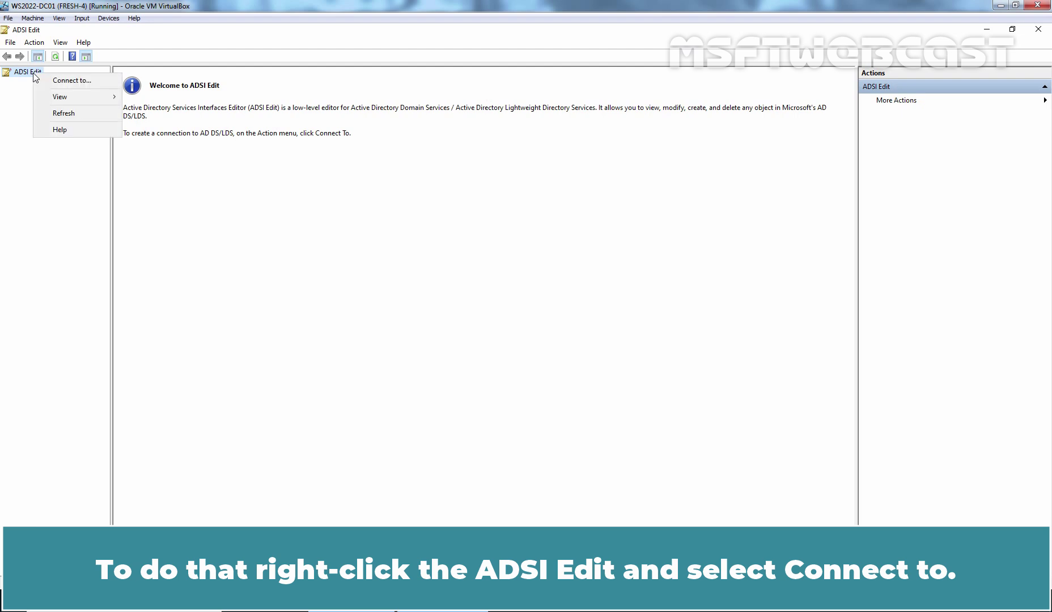
left_click(100, 82)
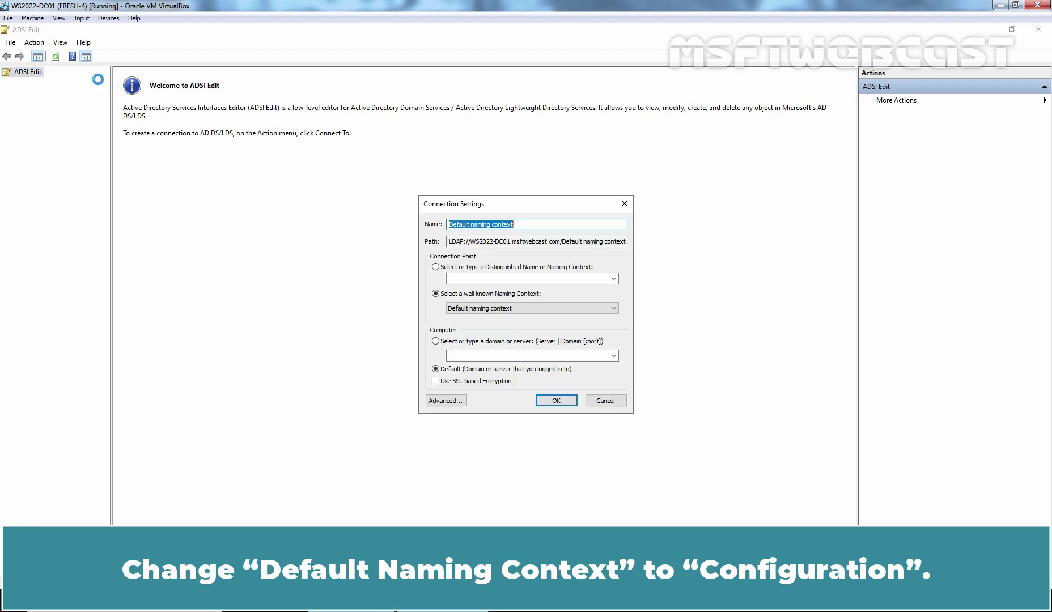
left_click(530, 311)
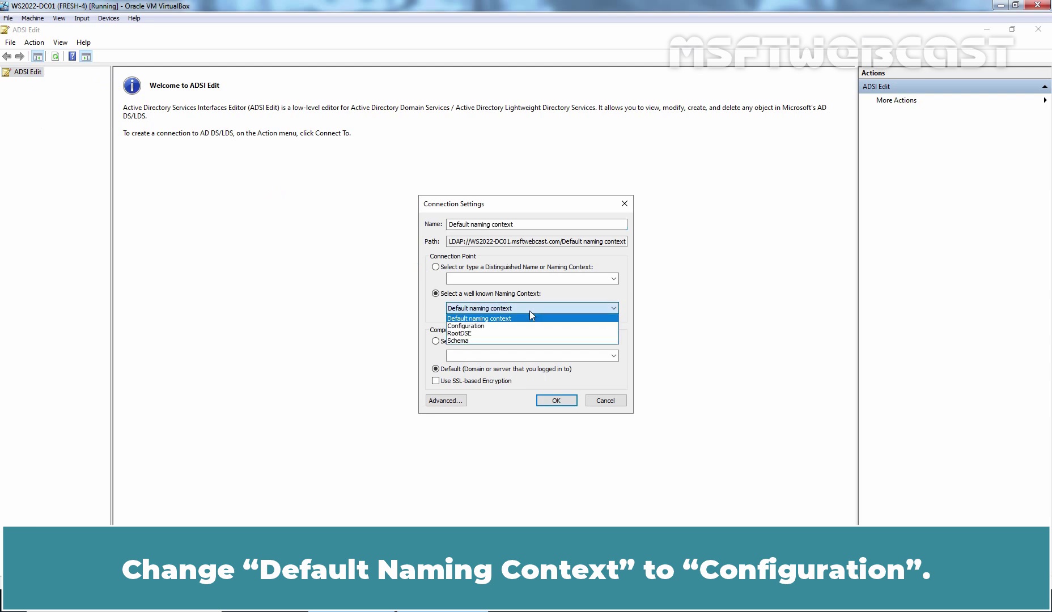
left_click(488, 327)
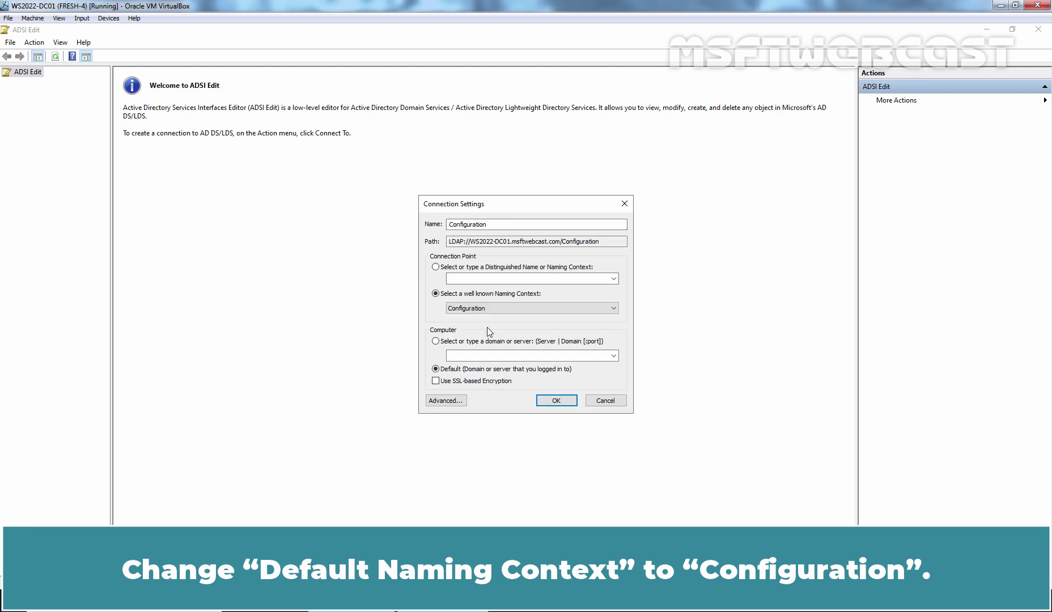
left_click(556, 401)
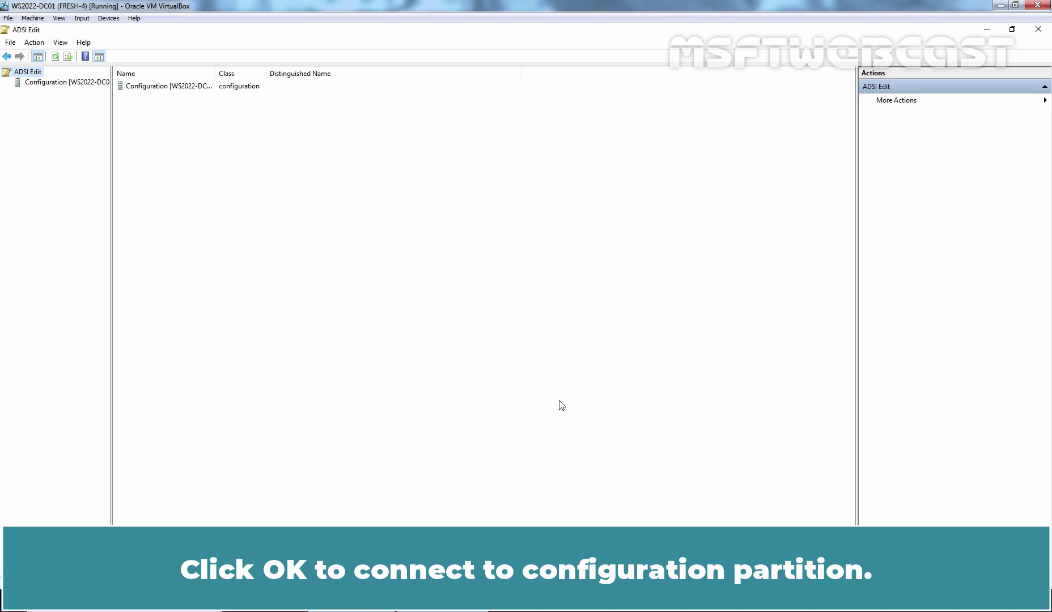
left_click_drag(111, 170, 325, 179)
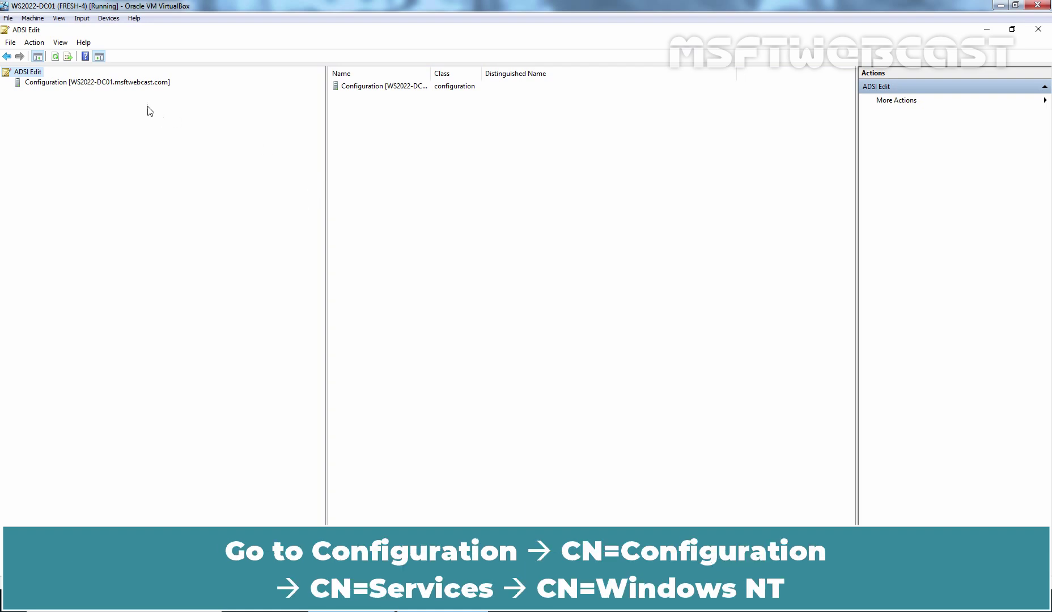
- Expand Configuration, CN=Configuration, CN=Services and CN=Windows NT to reach CN=Directory Service
double_click(133, 85)
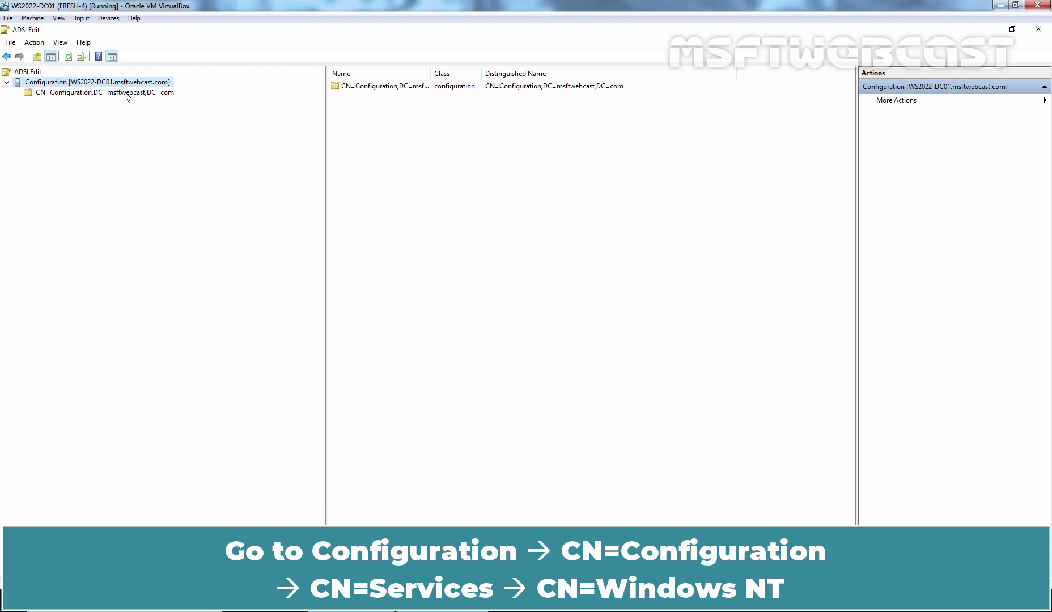
left_click(126, 94)
double_click(126, 94)
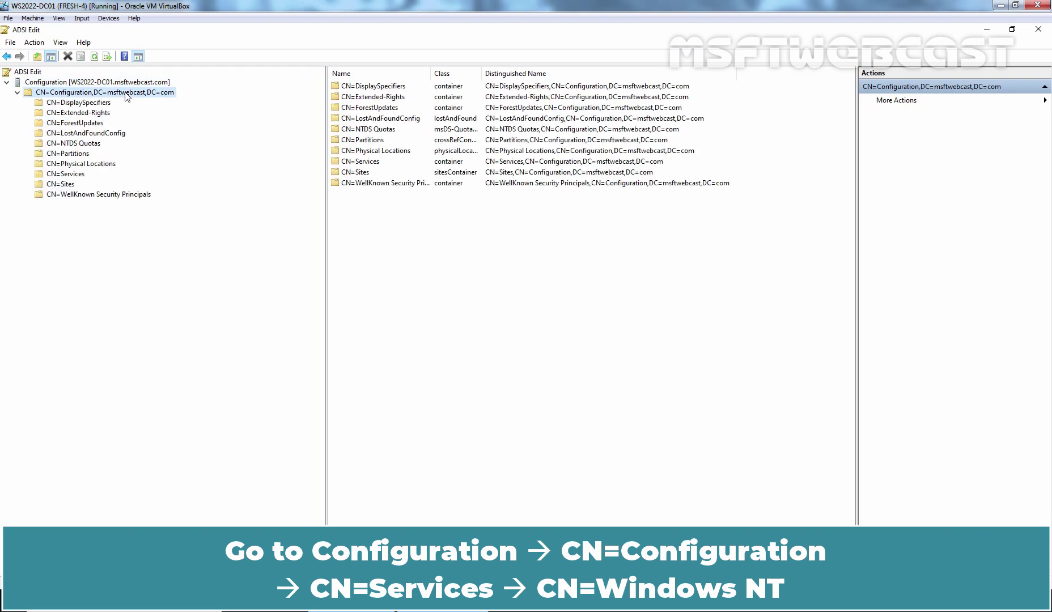
double_click(76, 175)
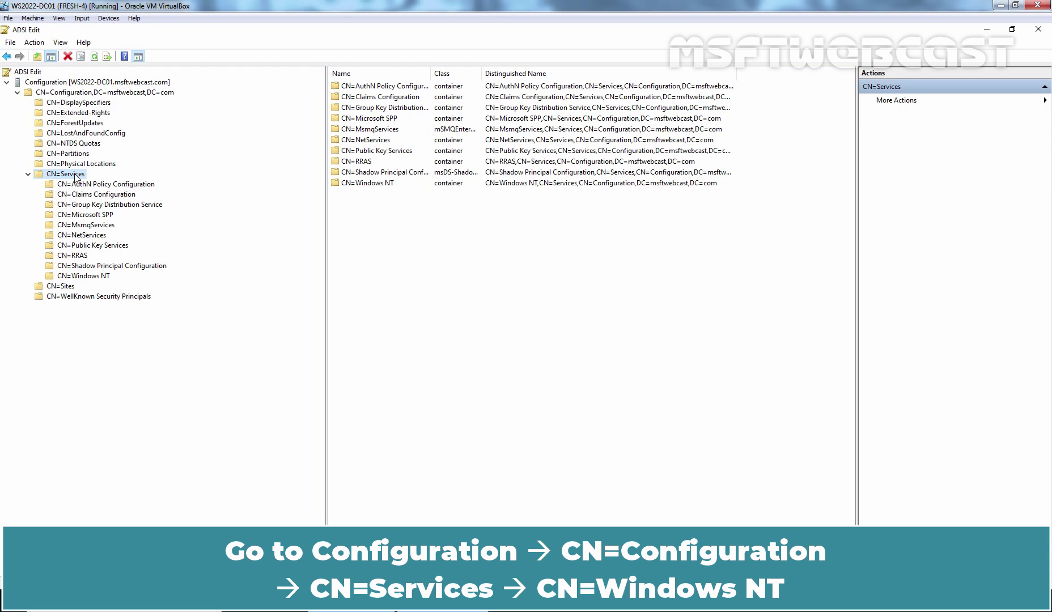
double_click(84, 277)
double_click(91, 287)
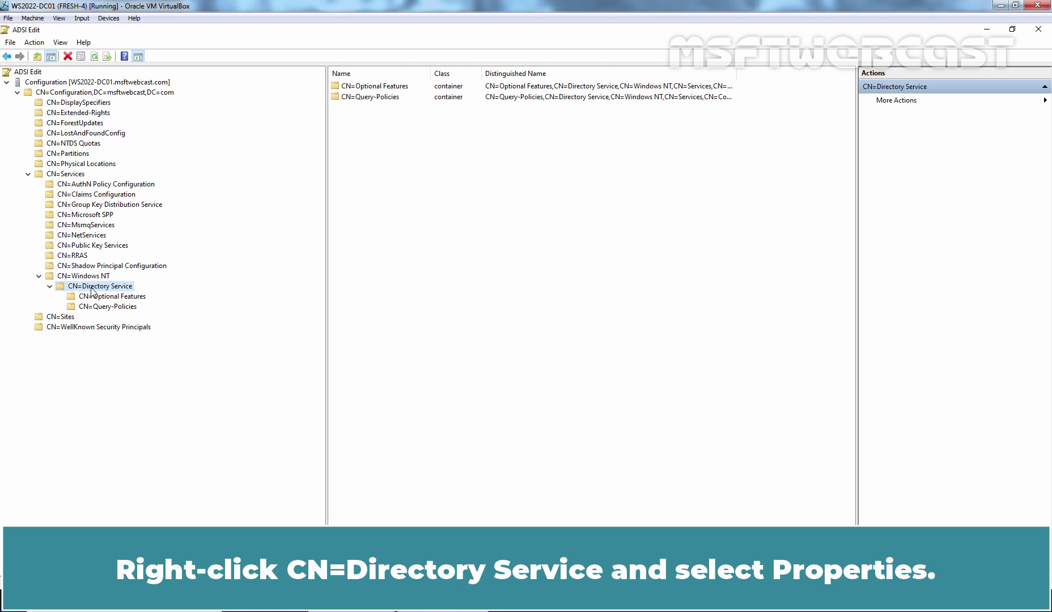
- Change CN=Directory Service's tombstoneLifetime attribute from 180 to 365 and apply it
right_click(92, 291)
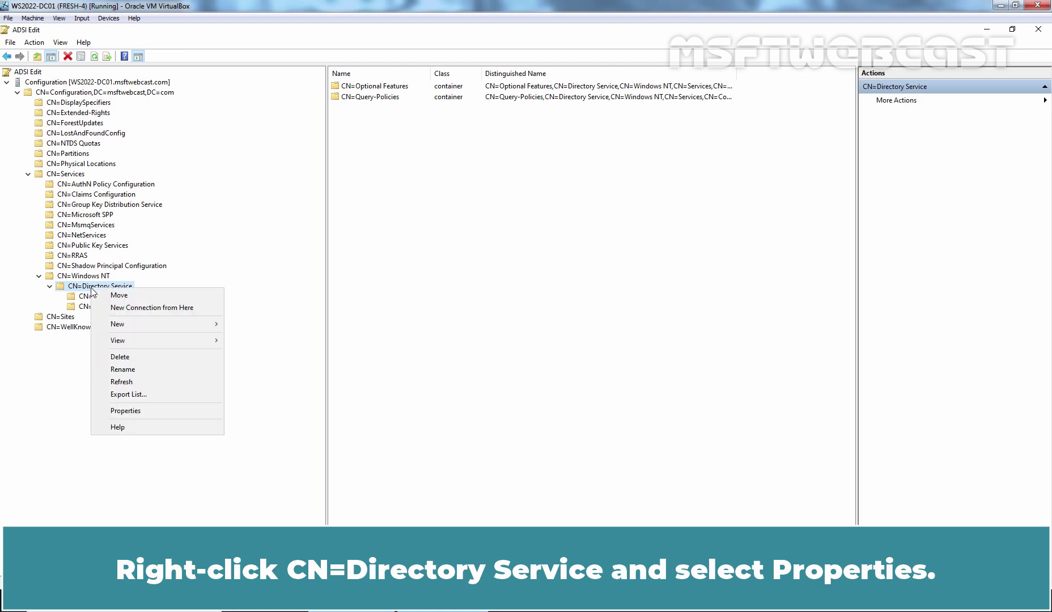
left_click(148, 416)
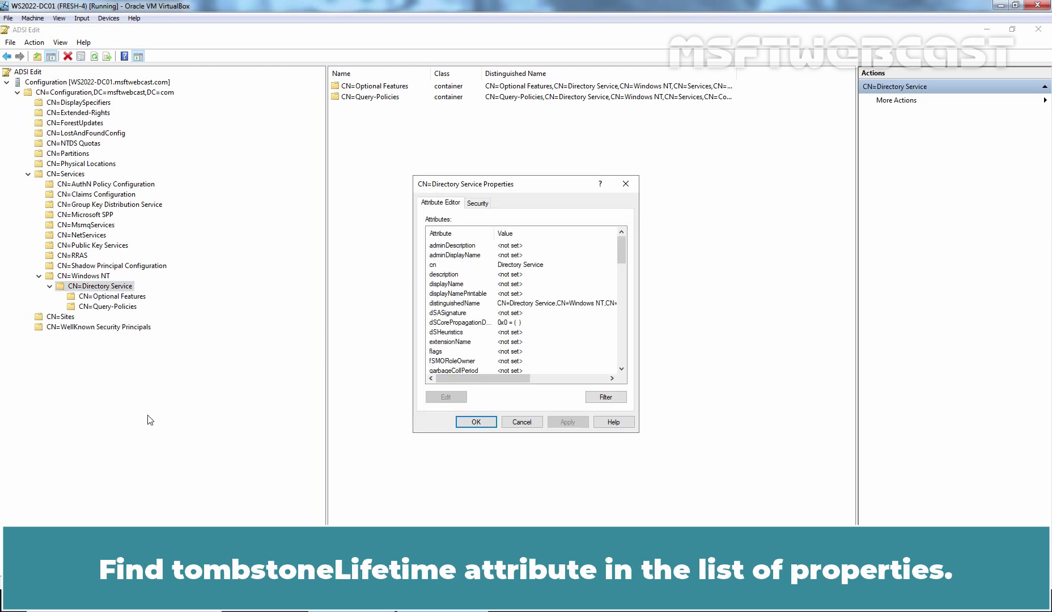
left_click(450, 268)
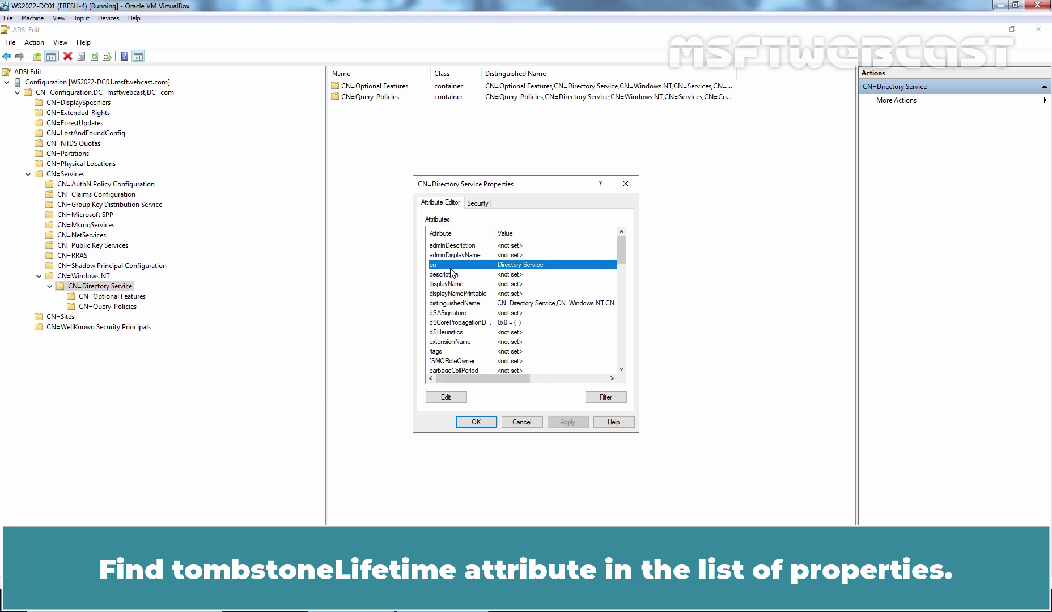
key("t")
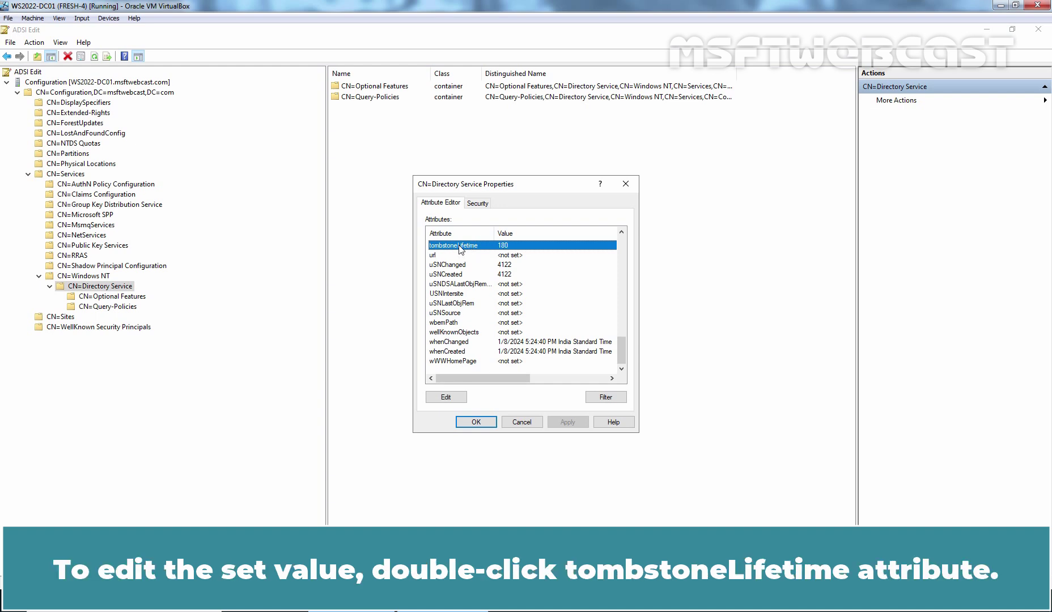
double_click(475, 249)
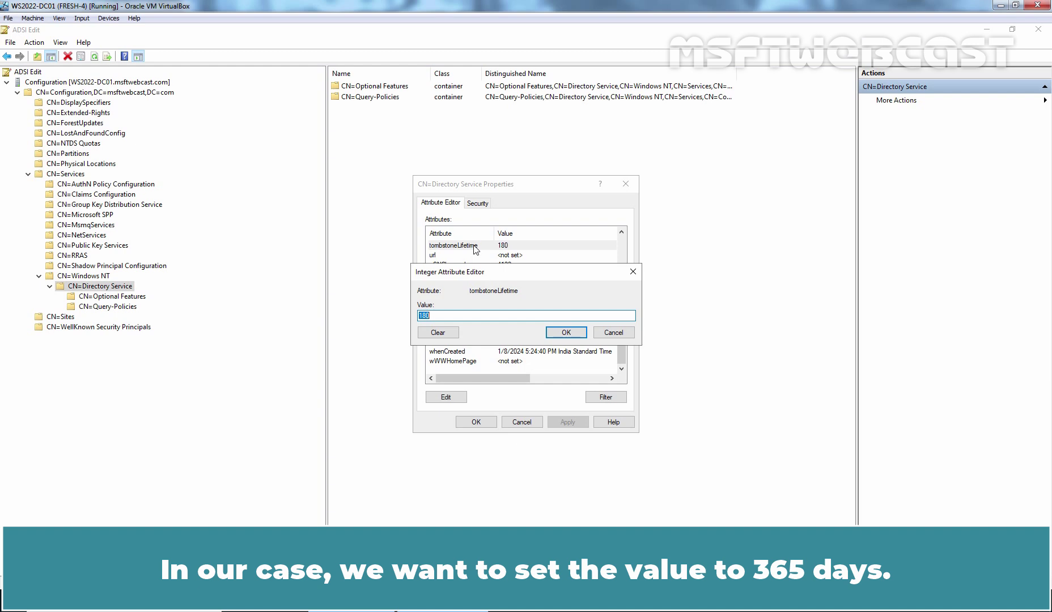
type("365")
left_click(566, 333)
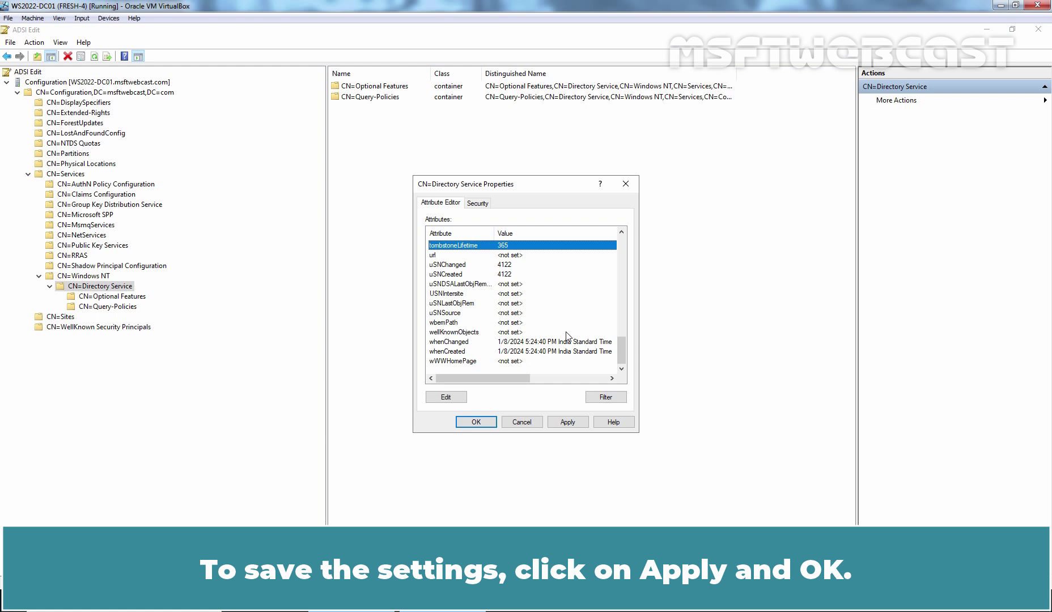
left_click(567, 423)
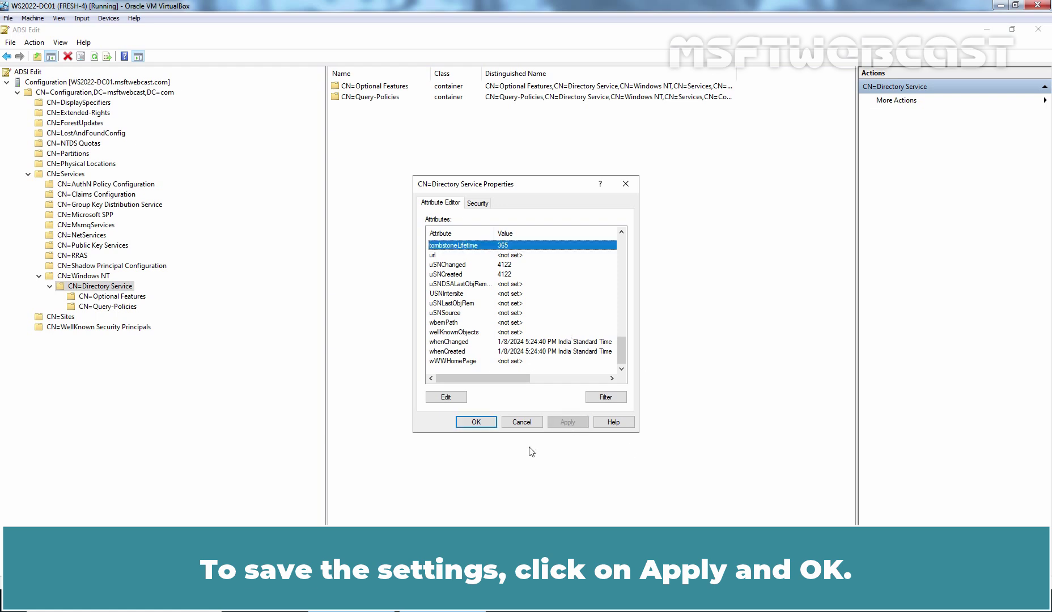
left_click(476, 423)
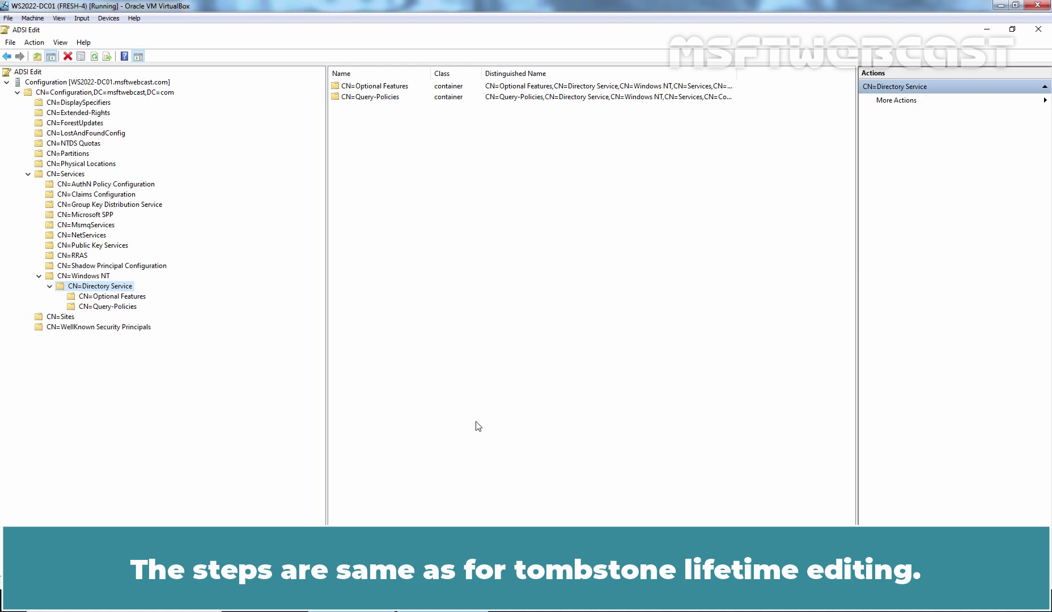
- Give CN=Directory Service's msDS-DeletedObjectLifetime attribute the value 365 and apply it
right_click(105, 288)
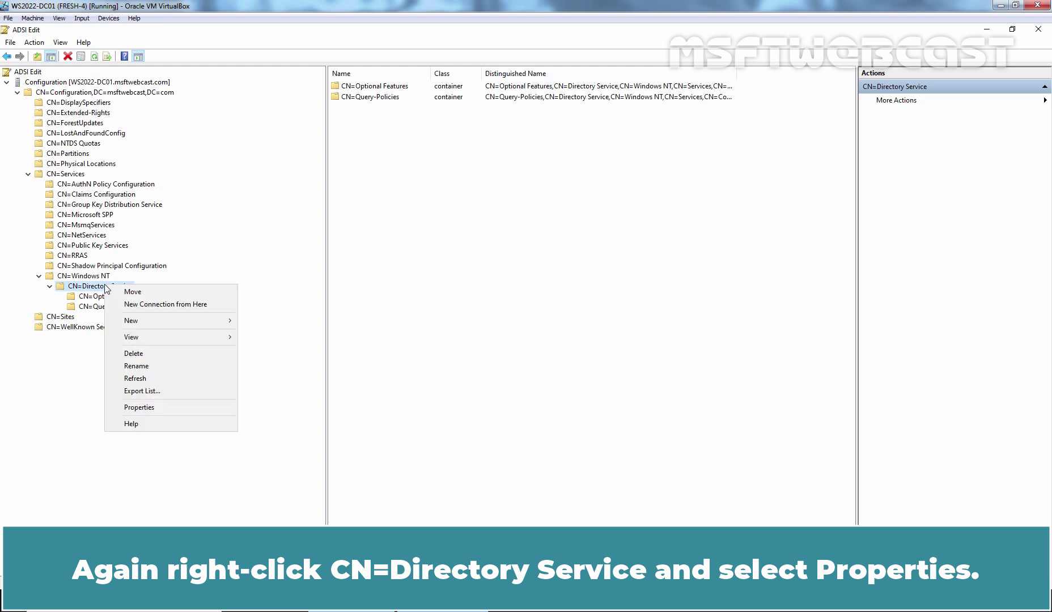
left_click(136, 407)
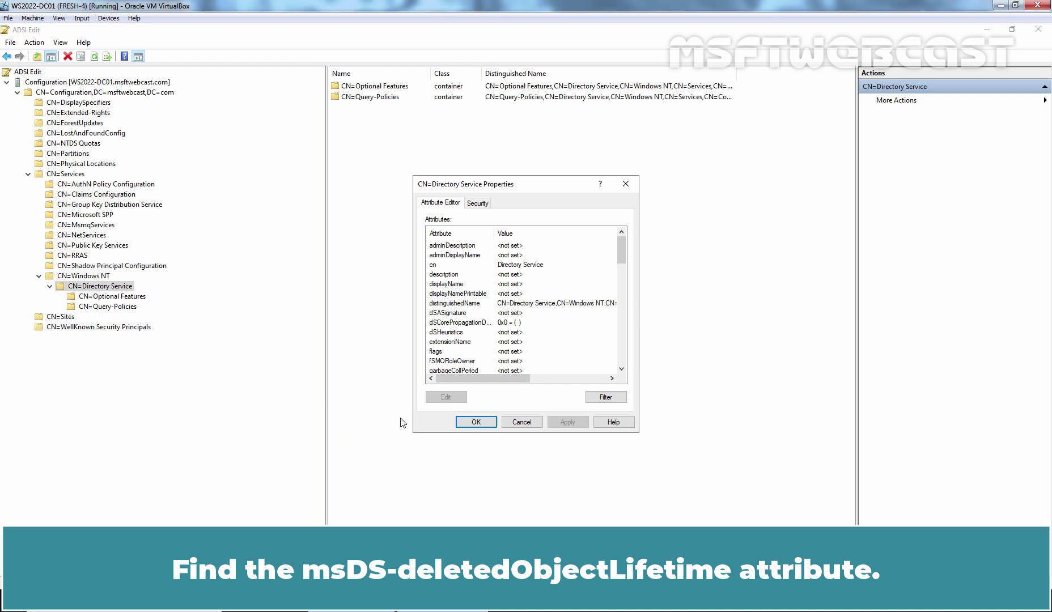
left_click(456, 294)
type("ms")
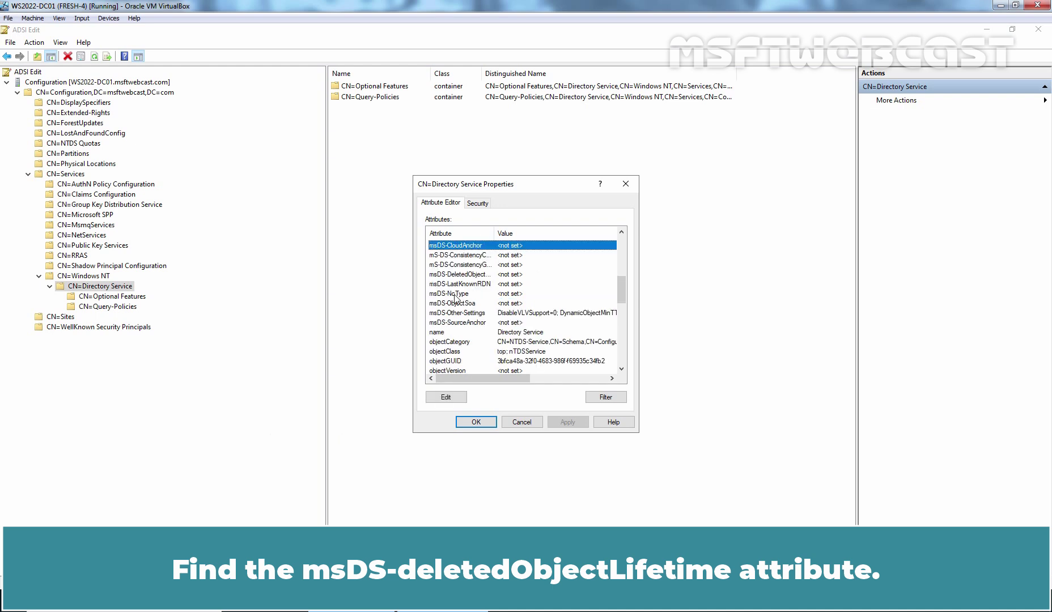
left_click_drag(493, 233, 560, 233)
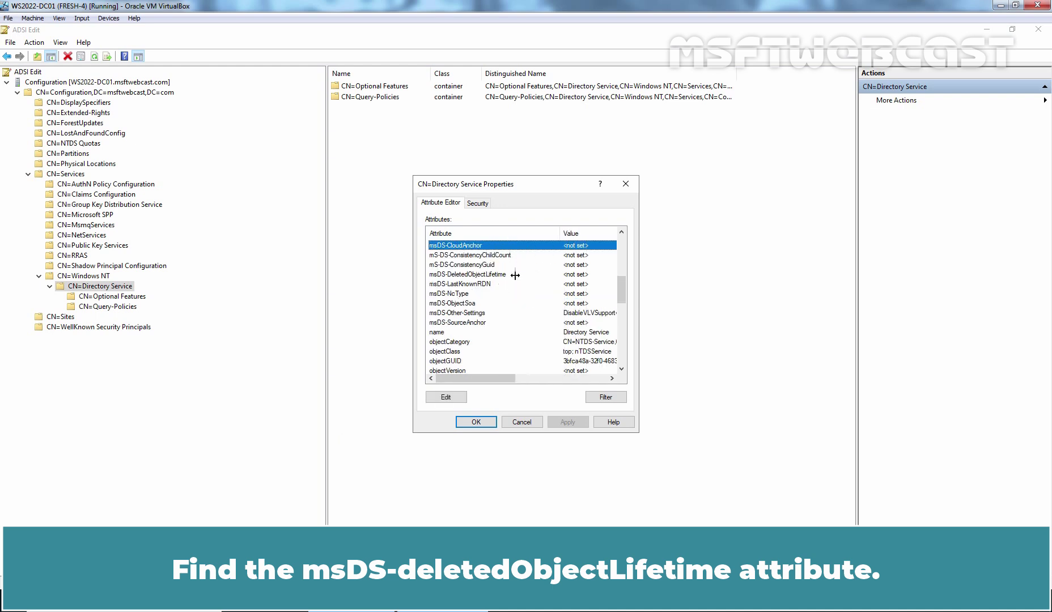
left_click(470, 275)
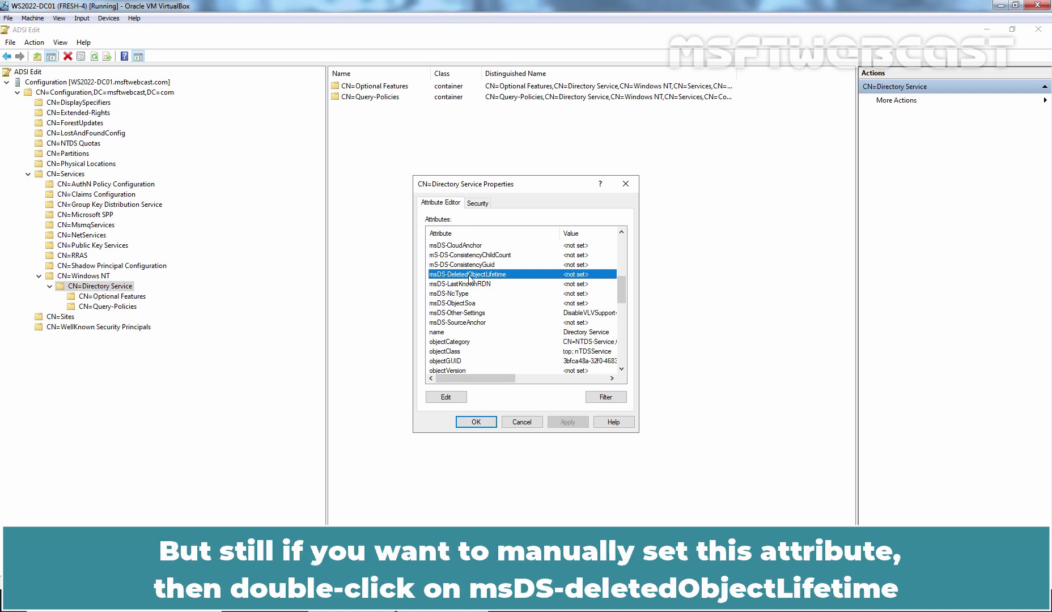
double_click(478, 278)
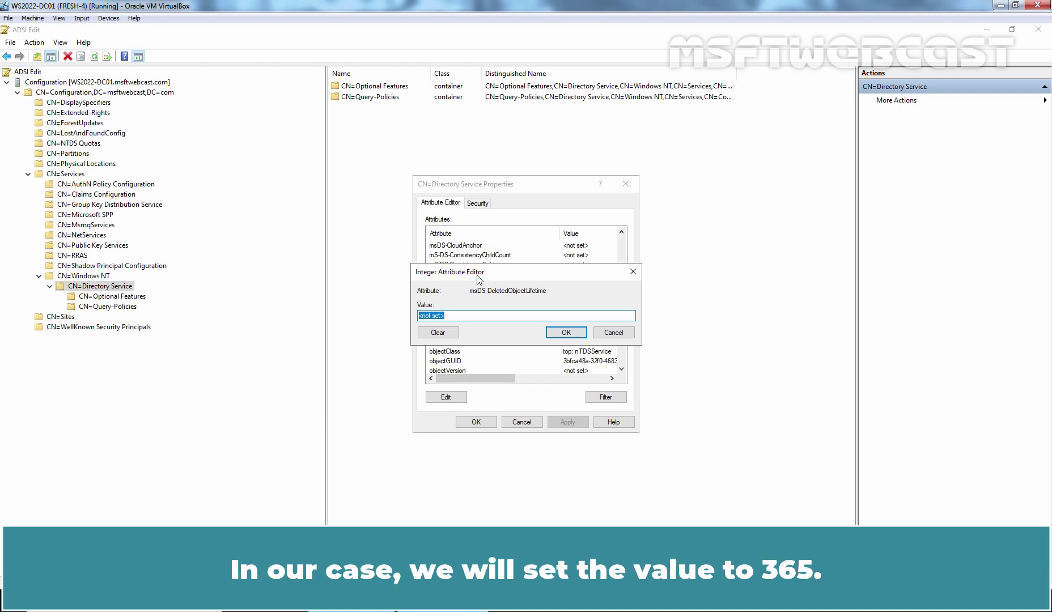
type("365")
left_click(567, 333)
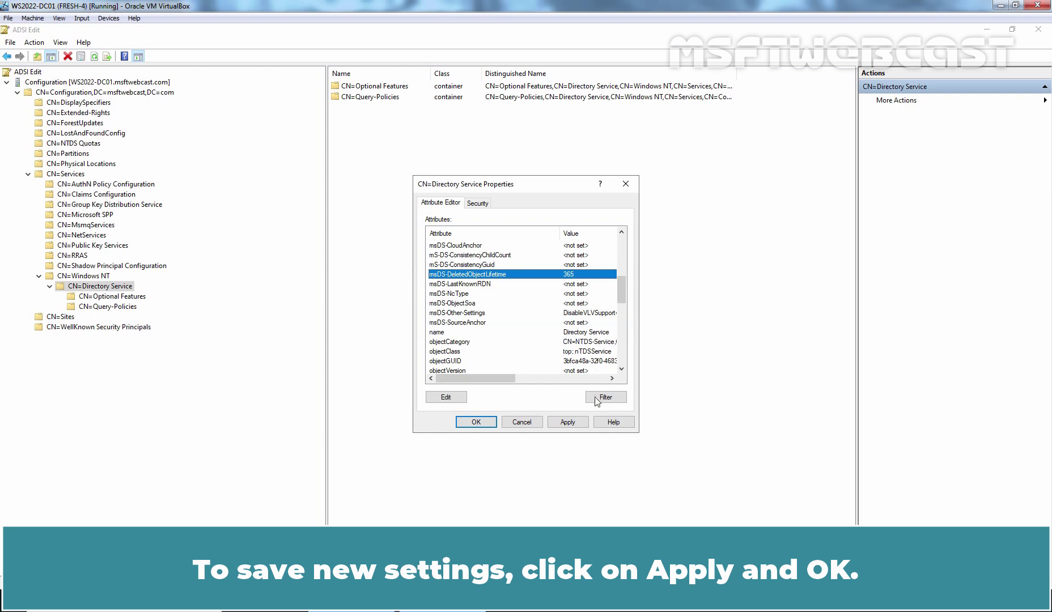
left_click(571, 422)
left_click(476, 422)
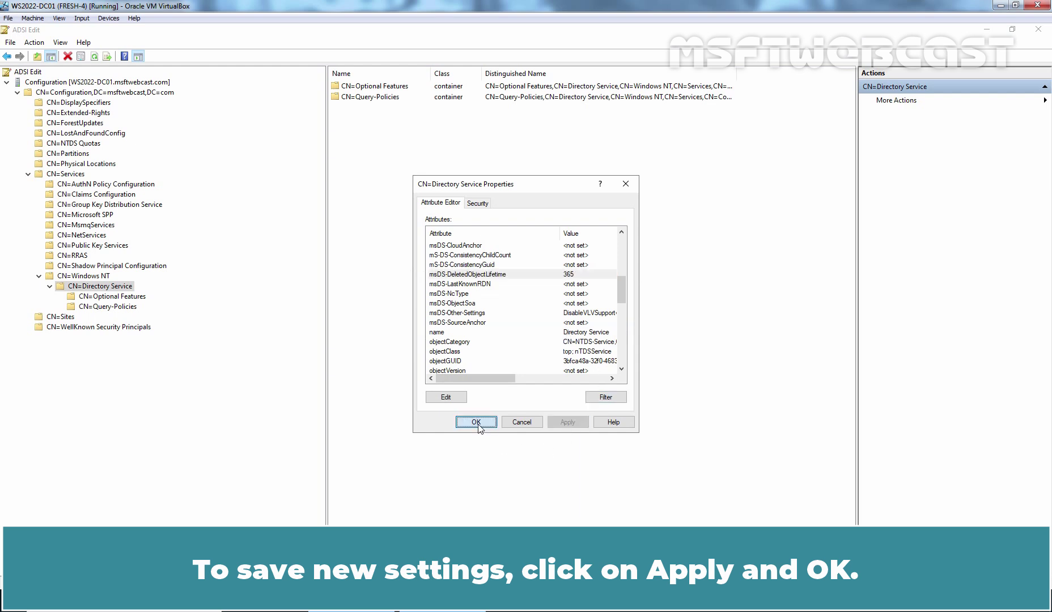